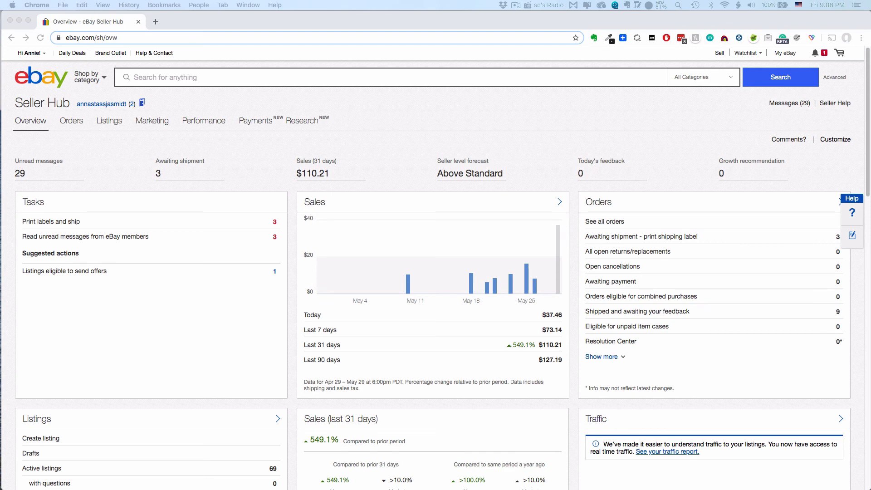
# Step: Go from Seller Hub to the seller's own store page, enter its store management and open the Edit Store page
pyautogui.scroll(-15, 107, 105)
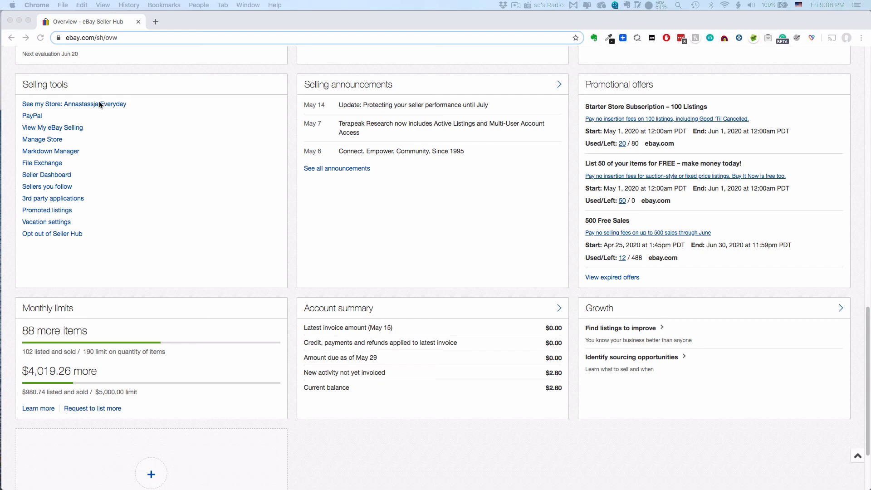
pyautogui.click(55, 105)
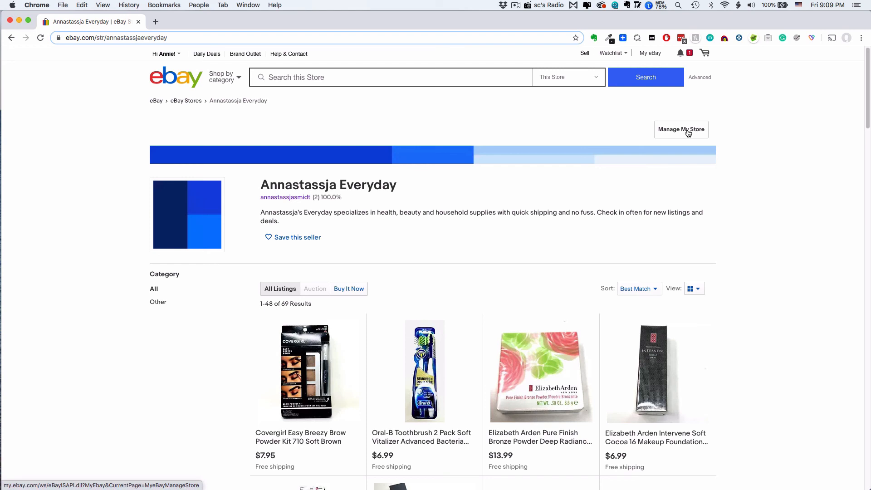
pyautogui.click(688, 132)
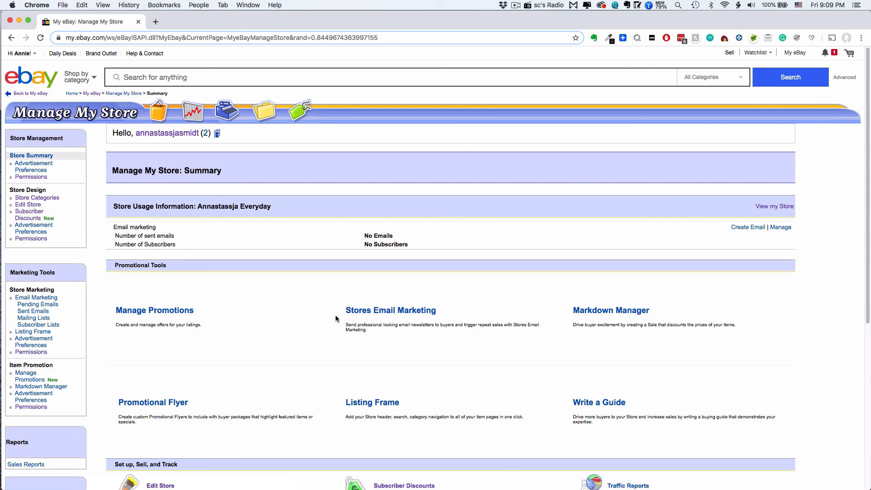
pyautogui.scroll(-6, 336, 315)
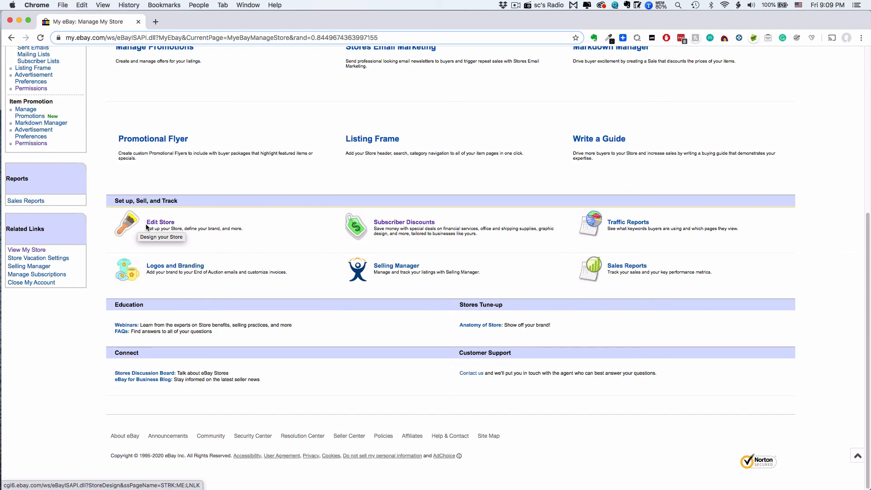
pyautogui.click(167, 225)
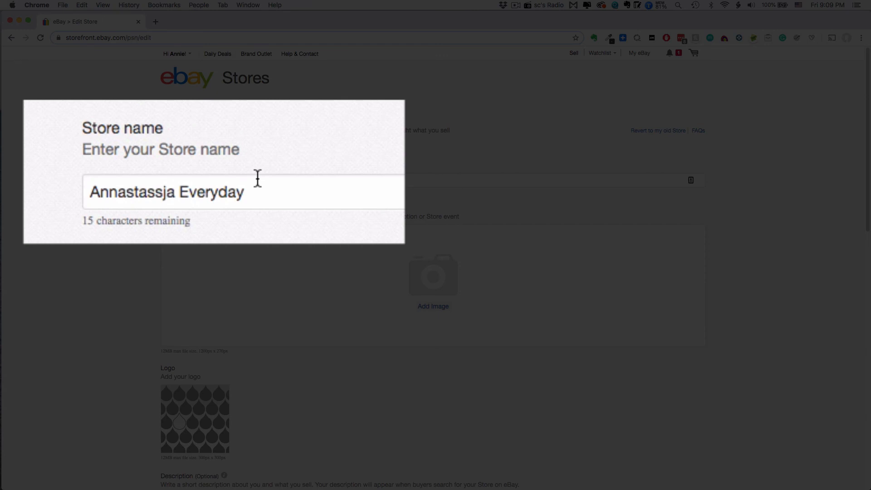
pyautogui.scroll(-2, 258, 178)
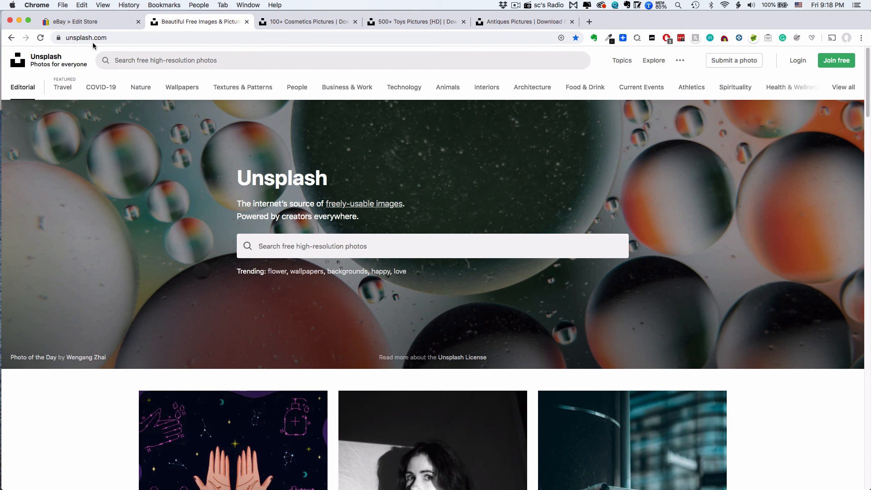
# Step: Browse the Textures & Patterns topic on Unsplash for a possible store billboard image
pyautogui.click(242, 89)
pyautogui.scroll(-5, 414, 245)
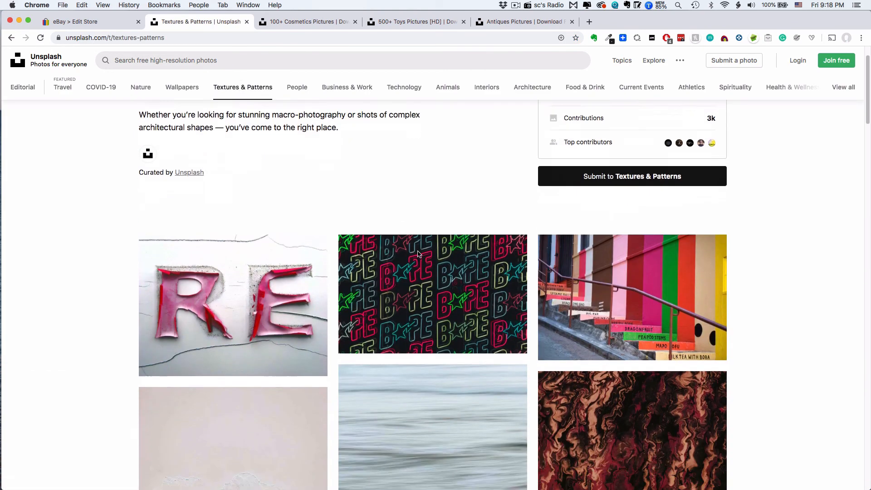
pyautogui.scroll(-10, 417, 252)
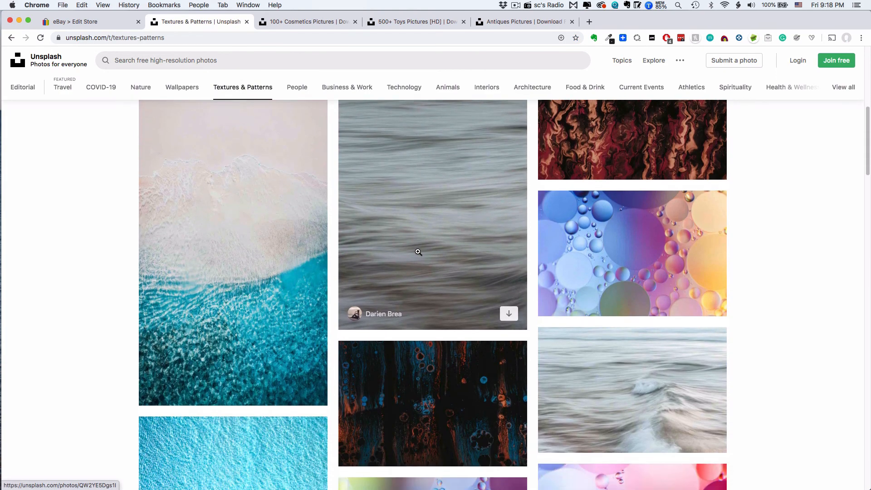
pyautogui.scroll(-15, 418, 251)
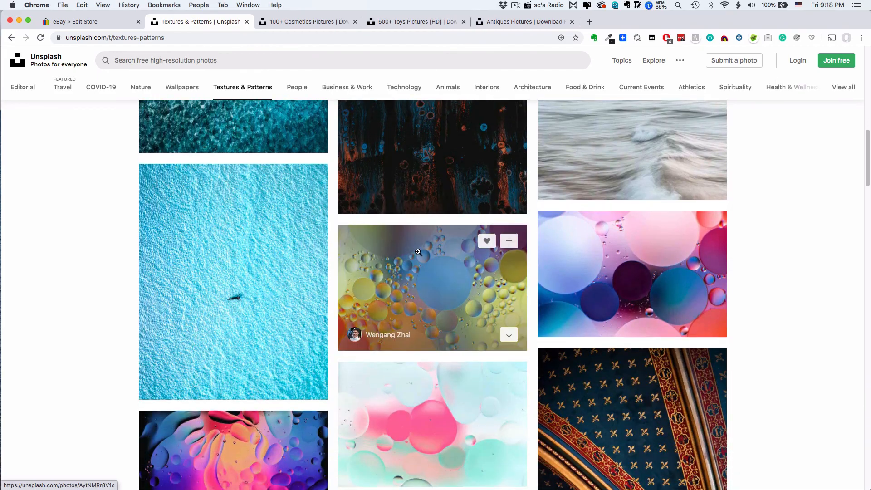
pyautogui.scroll(-15, 418, 251)
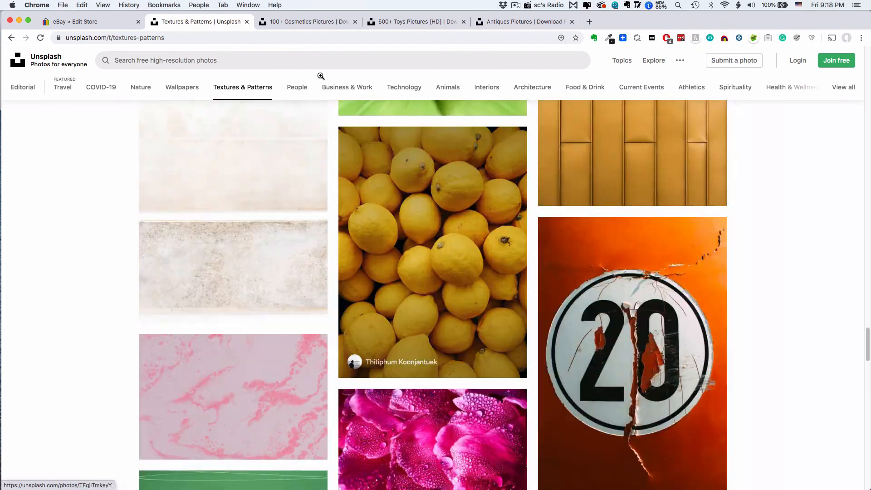
# Step: Look through the already opened Unsplash photo results for cosmetics, toys and antiques as billboard ideas
pyautogui.click(308, 21)
pyautogui.scroll(-20, 332, 287)
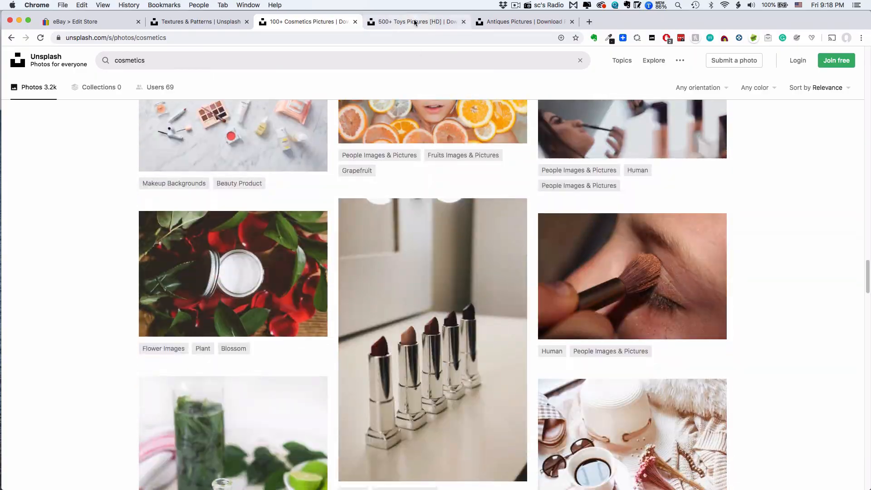
pyautogui.click(414, 21)
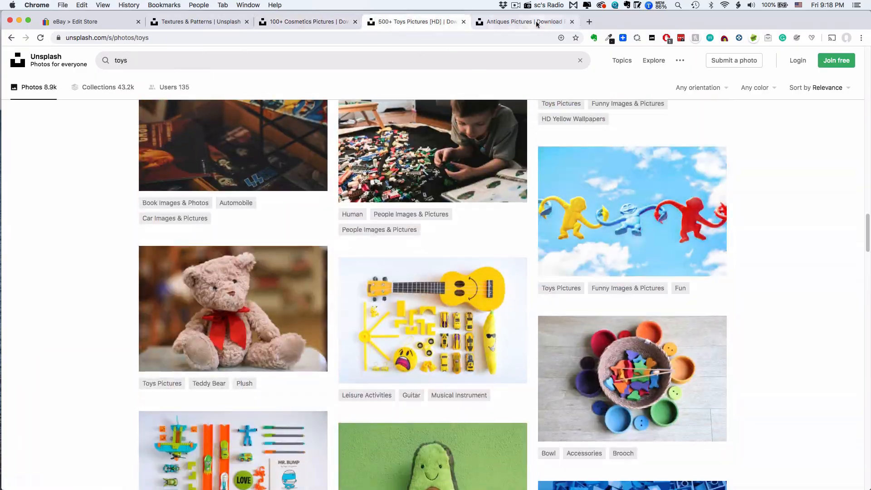
pyautogui.click(522, 21)
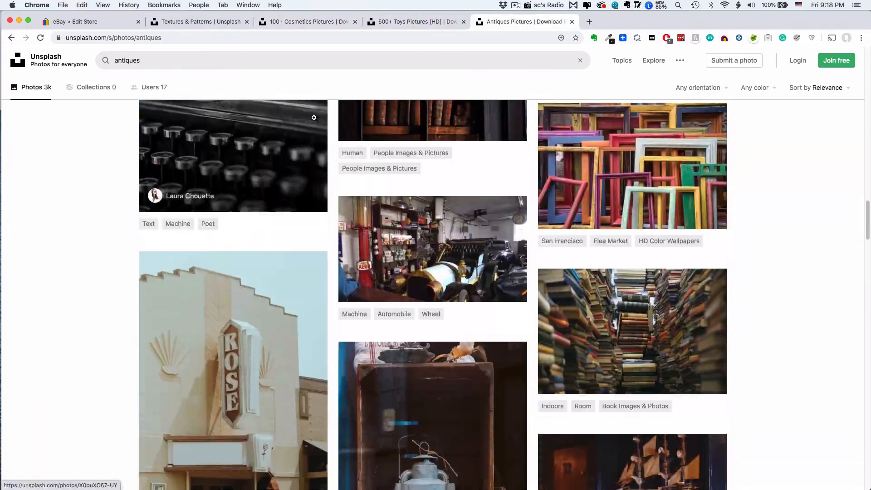
pyautogui.scroll(-1, 315, 119)
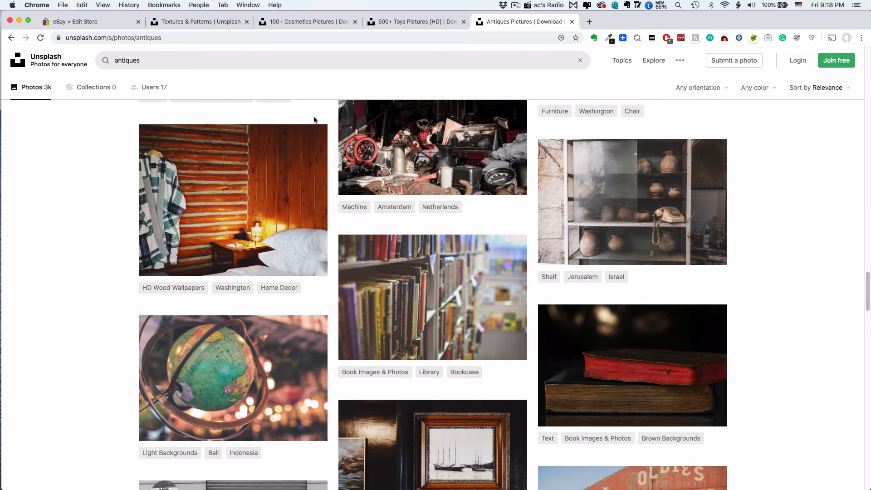
pyautogui.scroll(-8, 314, 117)
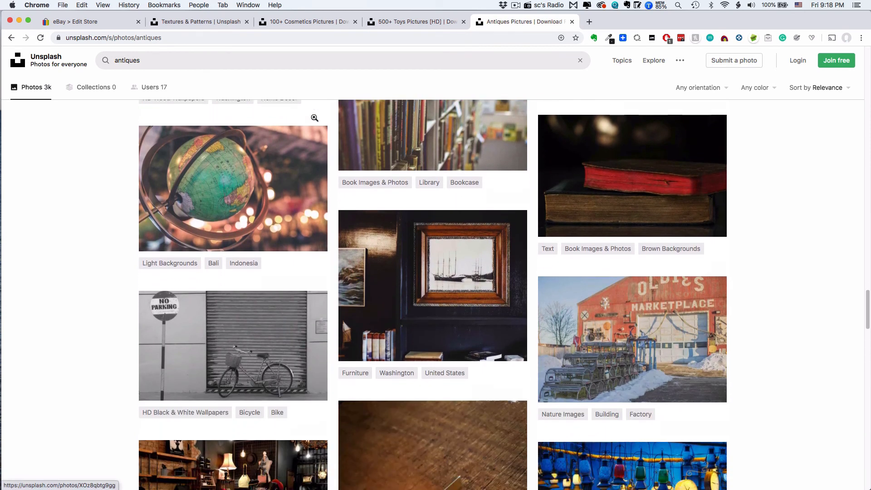
pyautogui.scroll(-6, 314, 118)
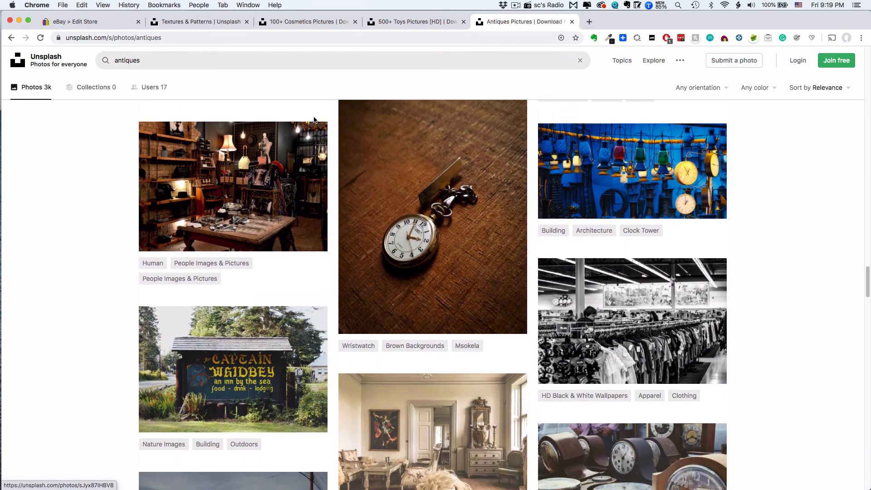
pyautogui.scroll(-7, 314, 117)
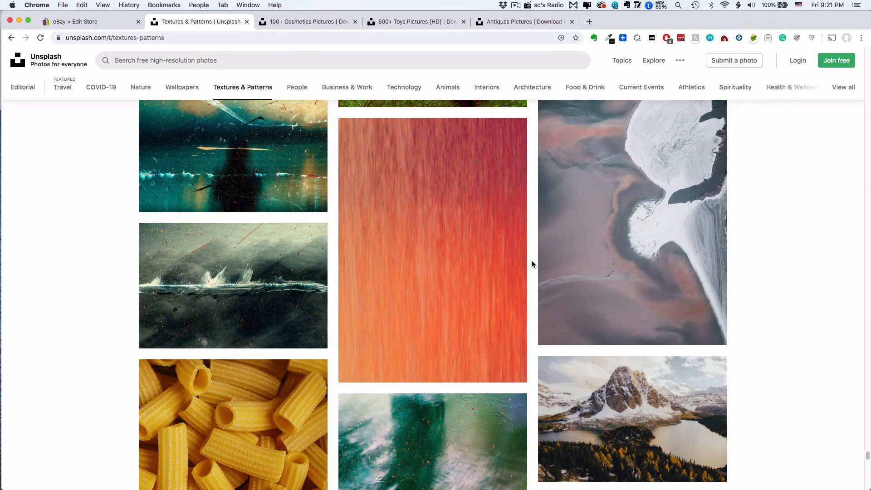
# Step: Download the orange-red streaked texture photo from the Textures & Patterns topic in Medium size (1920x2688)
pyautogui.click(426, 228)
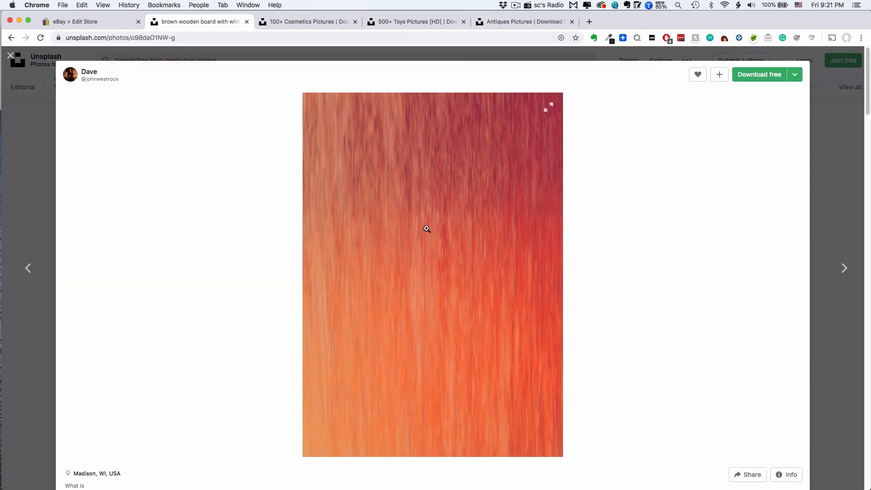
pyautogui.click(796, 76)
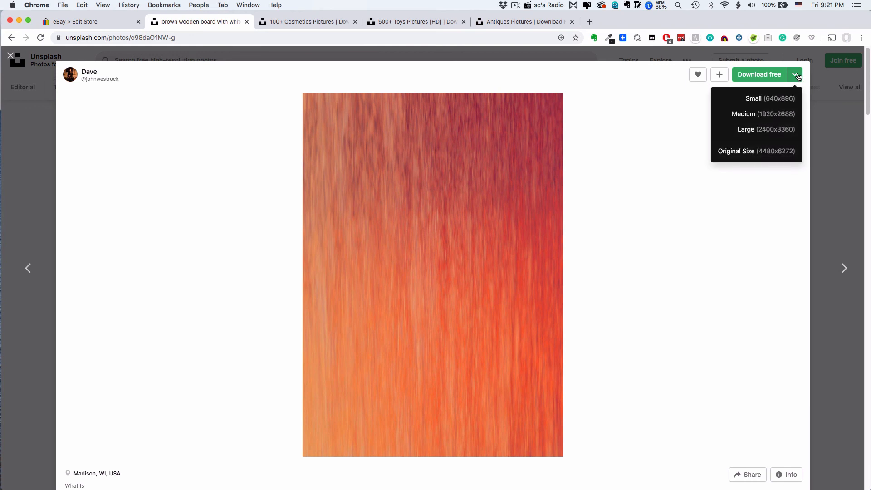
pyautogui.click(771, 115)
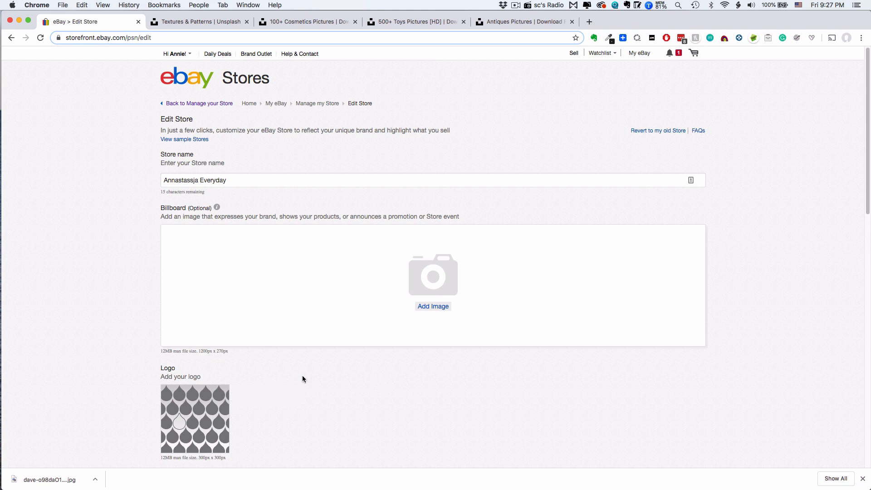
# Step: Add the downloaded orange-red texture photo as the billboard image on eBay's Edit Store page
pyautogui.click(427, 311)
pyautogui.doubleClick(404, 132)
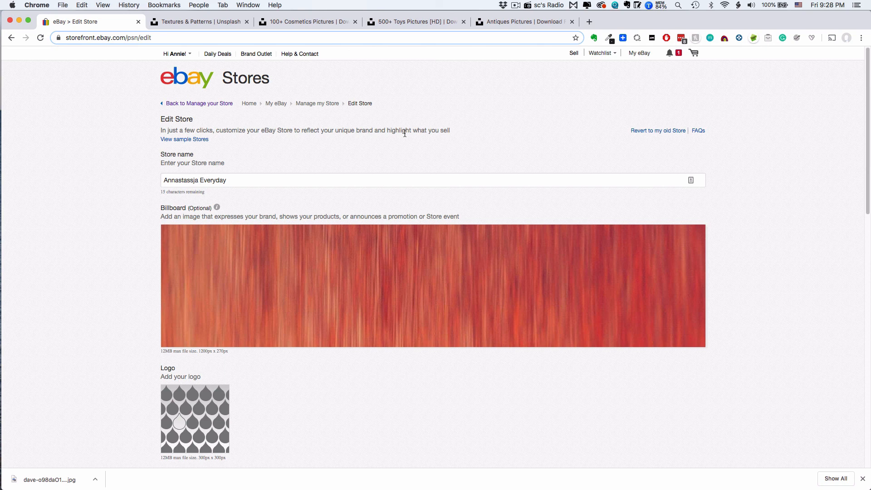
# Step: Replace the placeholder store logo with the dog photo IMG_1096.jpeg from the Desktop folder
pyautogui.scroll(-3, 404, 133)
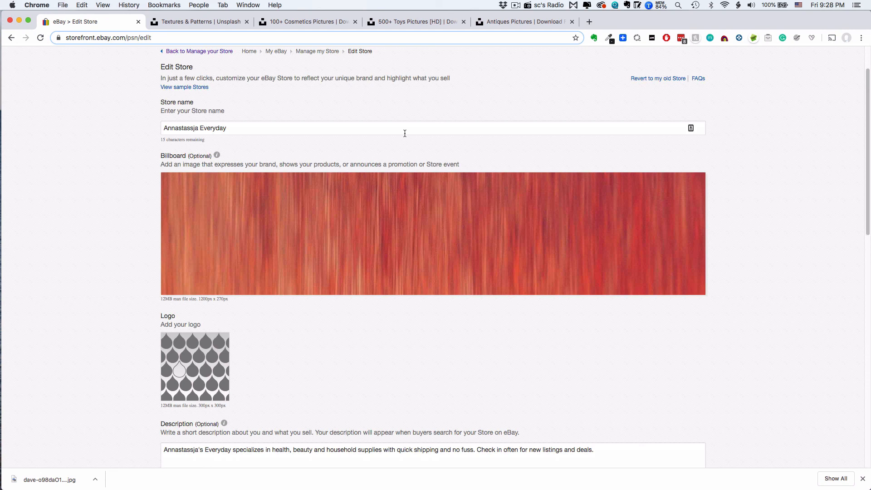
pyautogui.scroll(-5, 366, 226)
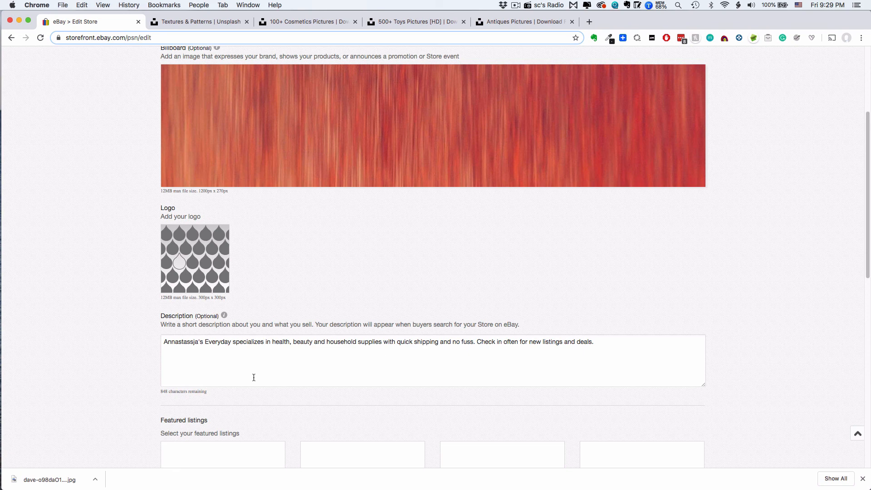
pyautogui.click(256, 232)
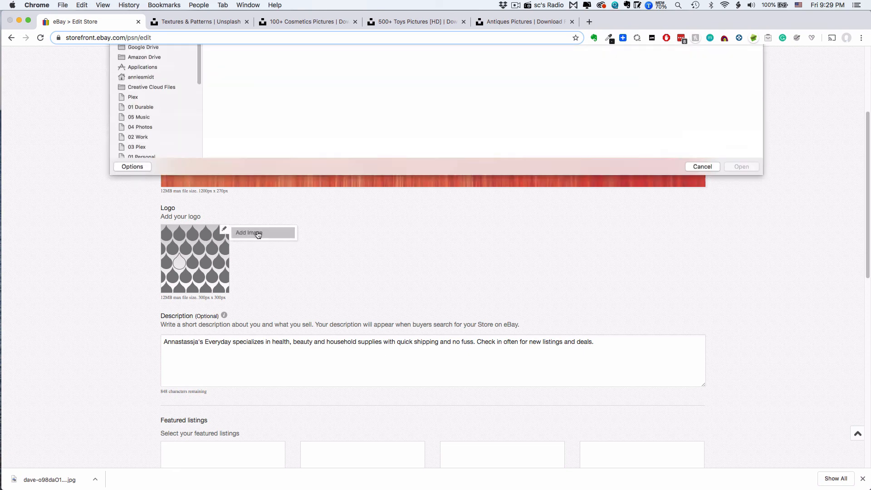
pyautogui.click(137, 96)
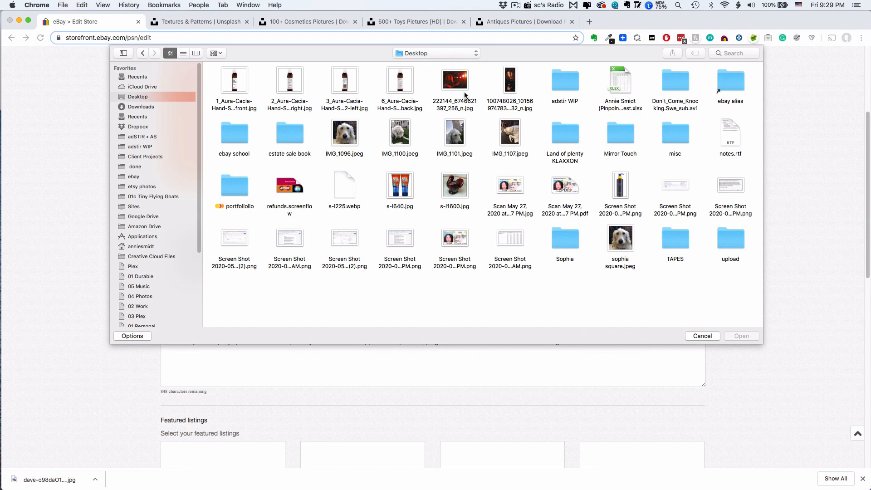
pyautogui.click(347, 132)
pyautogui.doubleClick(348, 131)
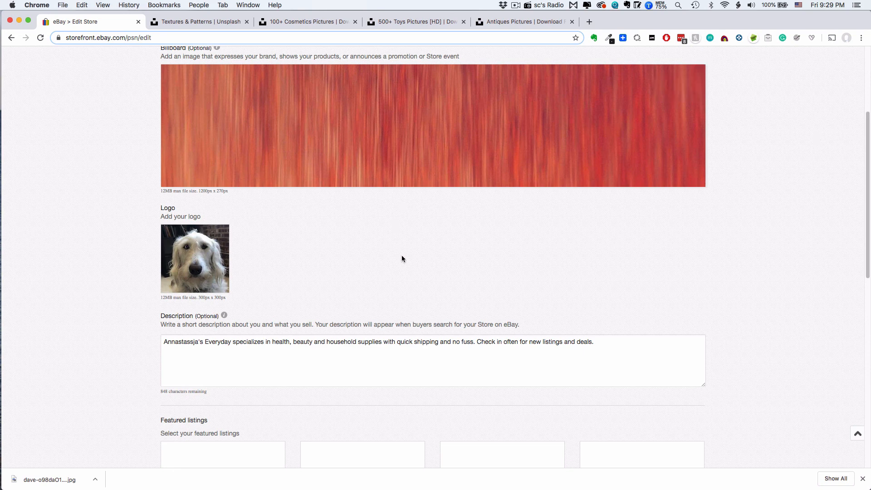
# Step: Publish the edited store, leaving the description, featured listings, listing display and category settings as they are
pyautogui.scroll(-2, 402, 257)
pyautogui.scroll(-2, 401, 257)
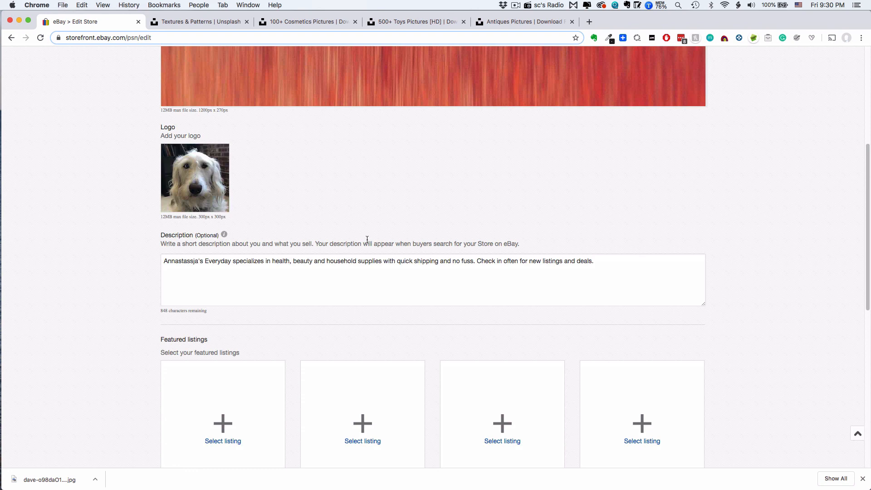
pyautogui.scroll(-10, 366, 239)
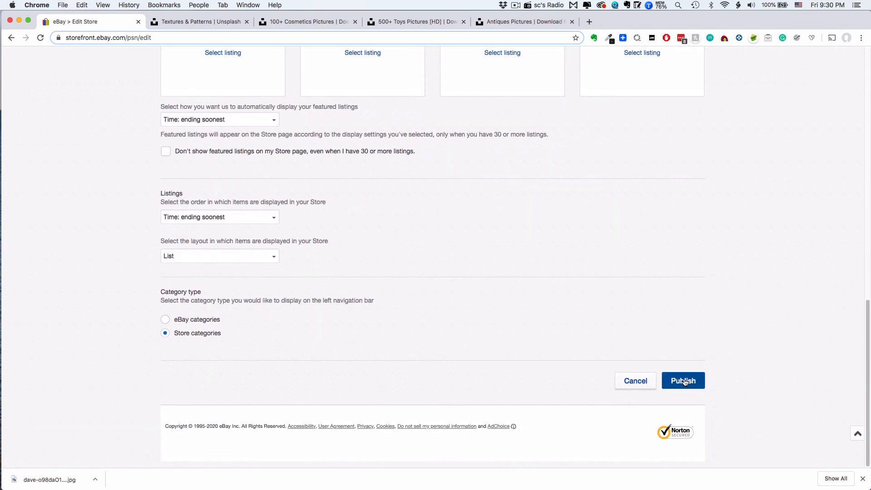
pyautogui.click(685, 382)
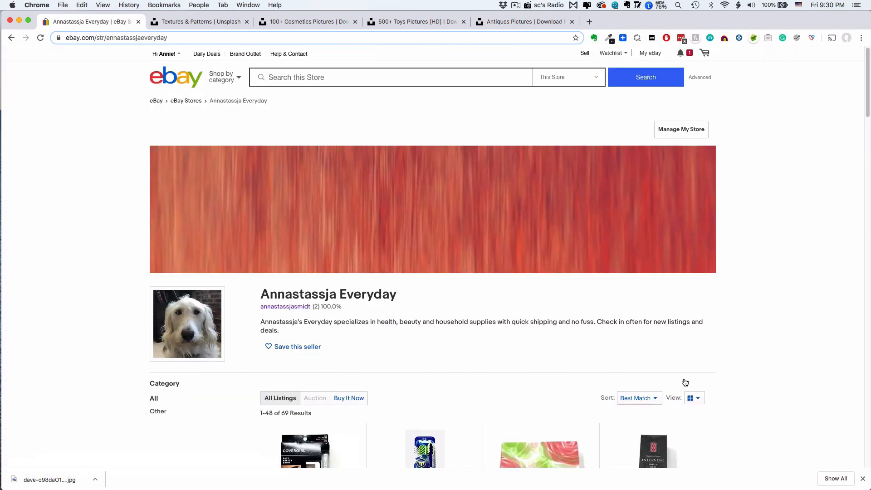